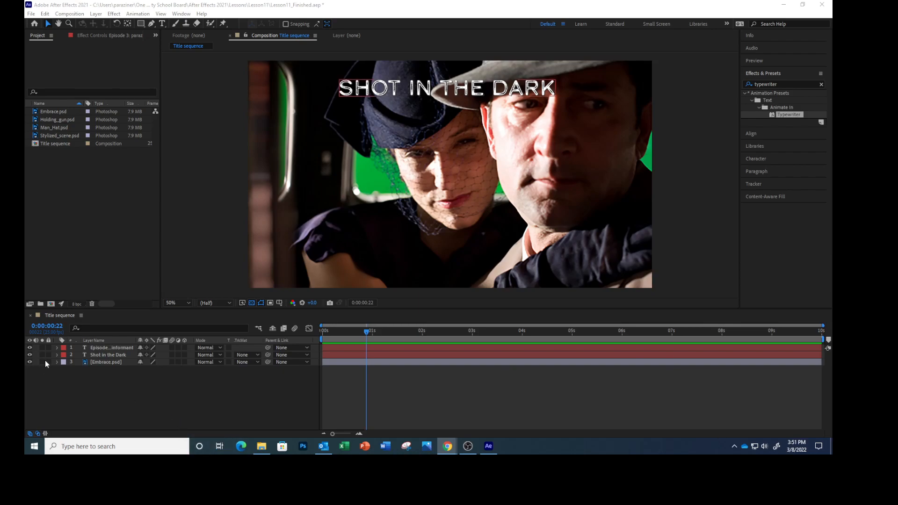
Step: Add an adjustment layer directly above the Embrace.psd layer and name it "Background effect"
click(99, 362)
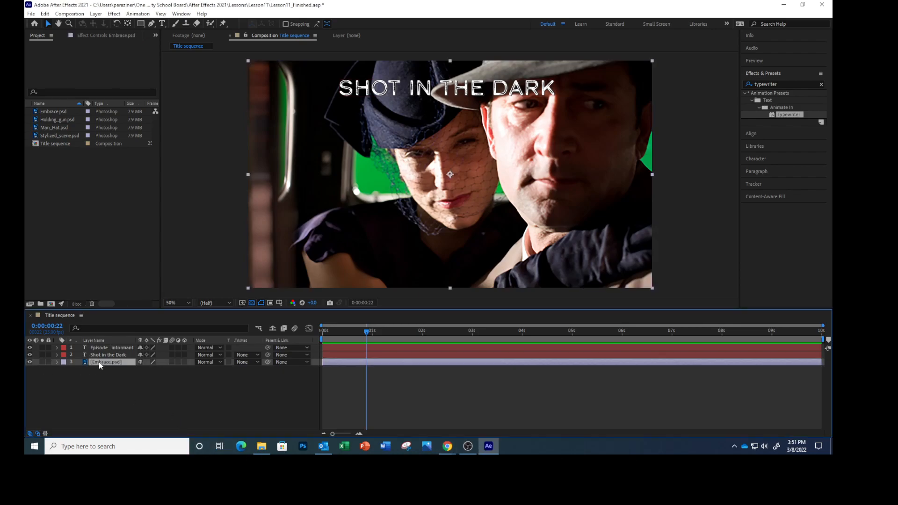
click(96, 13)
mouse_move(101, 25)
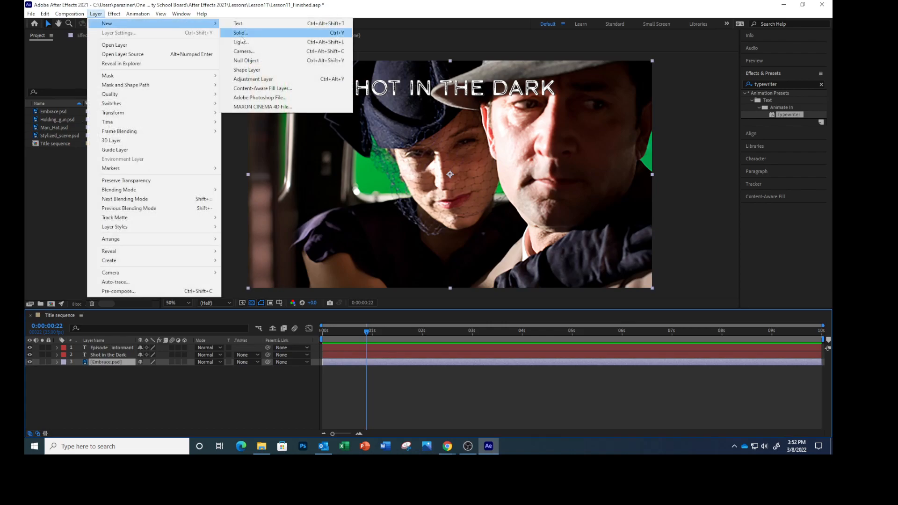
click(263, 79)
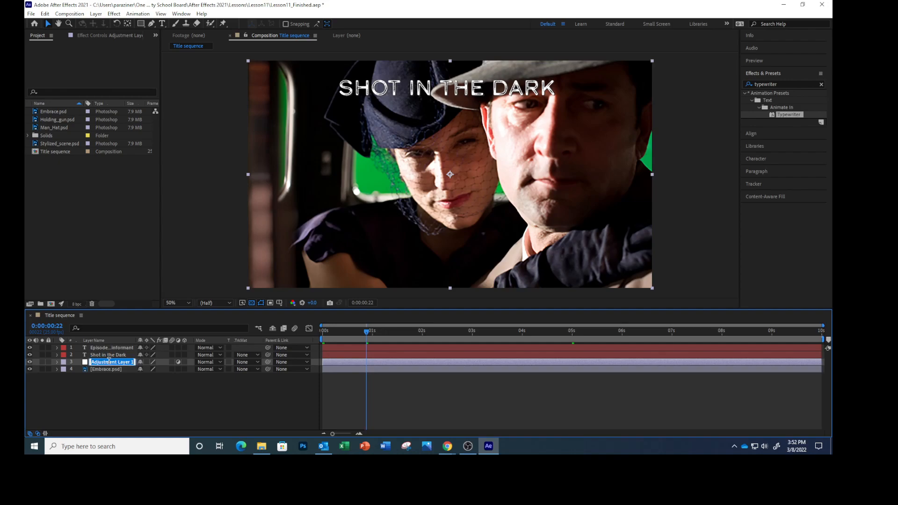
text(BAckground effect)
key(Return)
Step: Trim the start of the Background effect layer to 0:00:05:00
click(47, 326)
text(500)
key(Return)
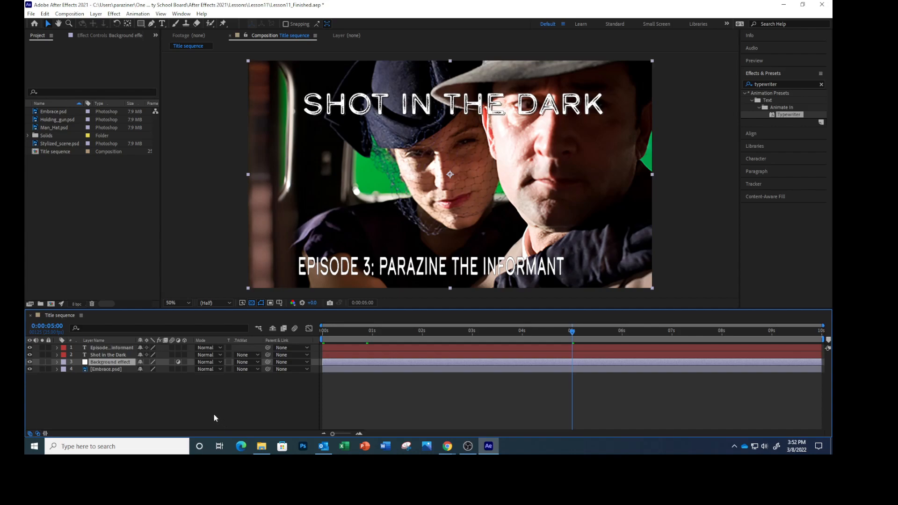
key(alt+bracketleft)
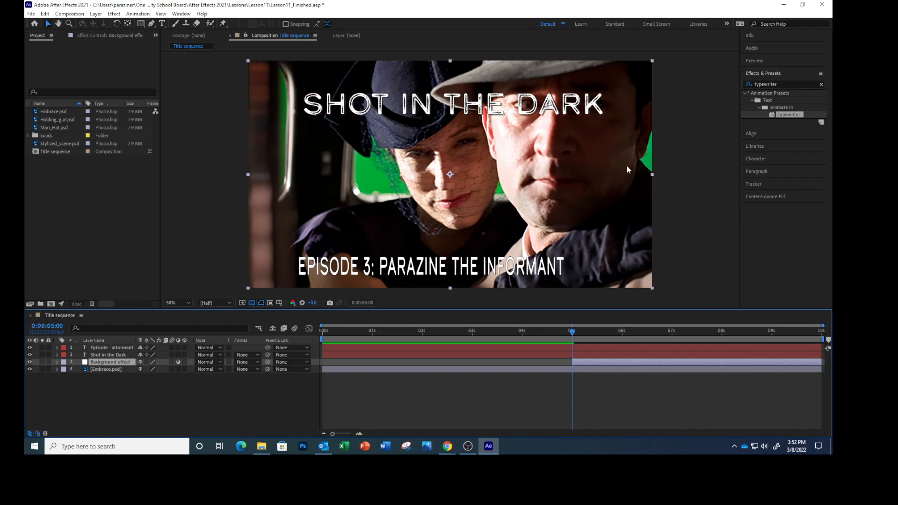
Step: Apply the "Bad TV 3 - weak" preset to the Background effect layer and preview the composition from the beginning
click(772, 86)
drag(789, 83, 749, 85)
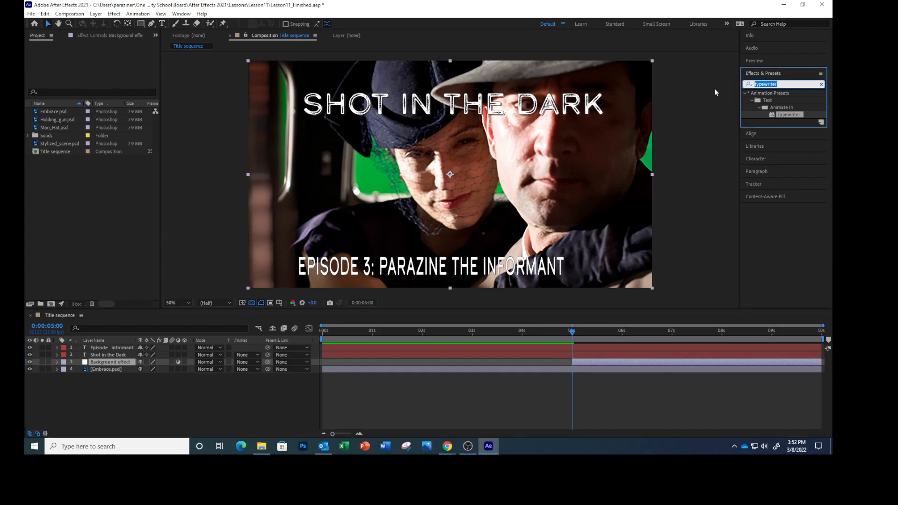
text(bad tv)
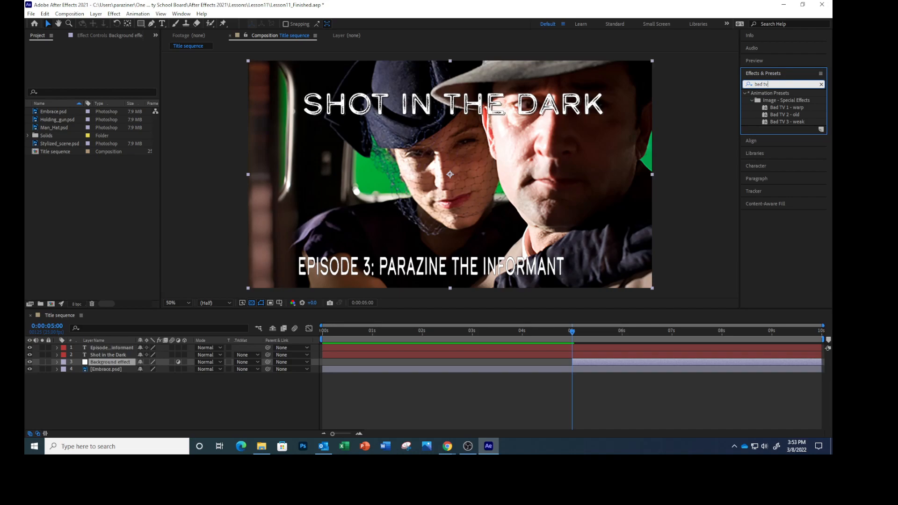
drag(779, 122, 159, 362)
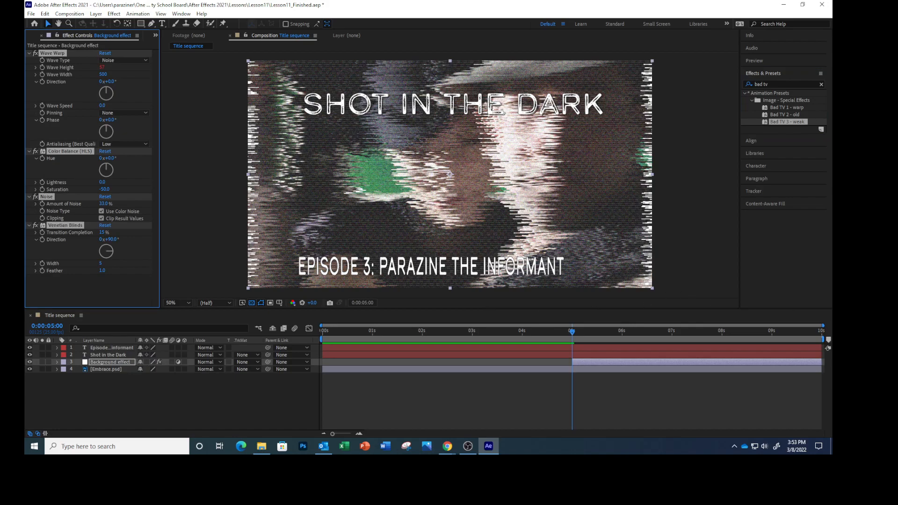
key(Home)
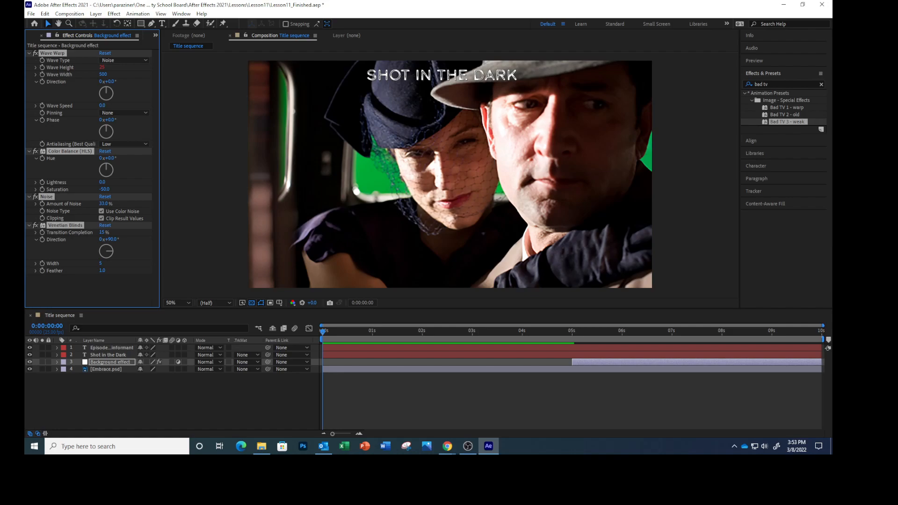
key(space)
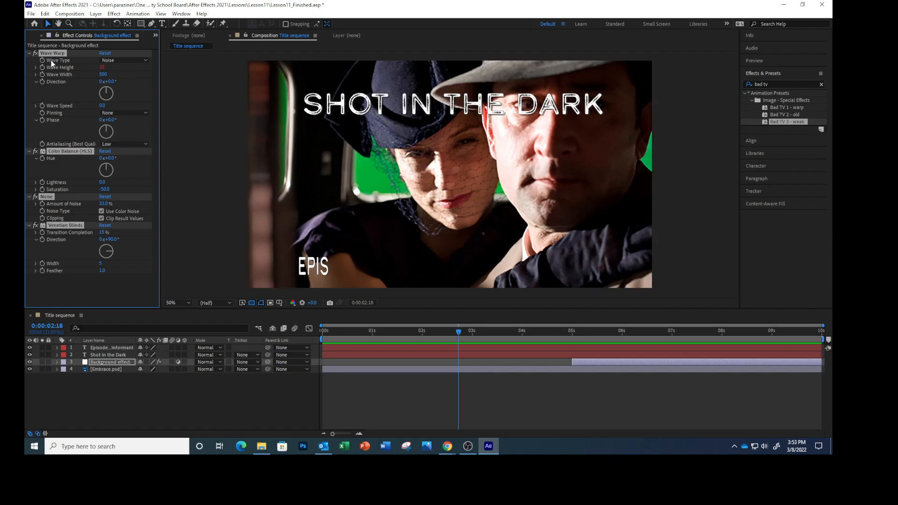
Step: Set the Wave Warp effect's wave type to Smooth Noise and preview the title sequence
click(145, 62)
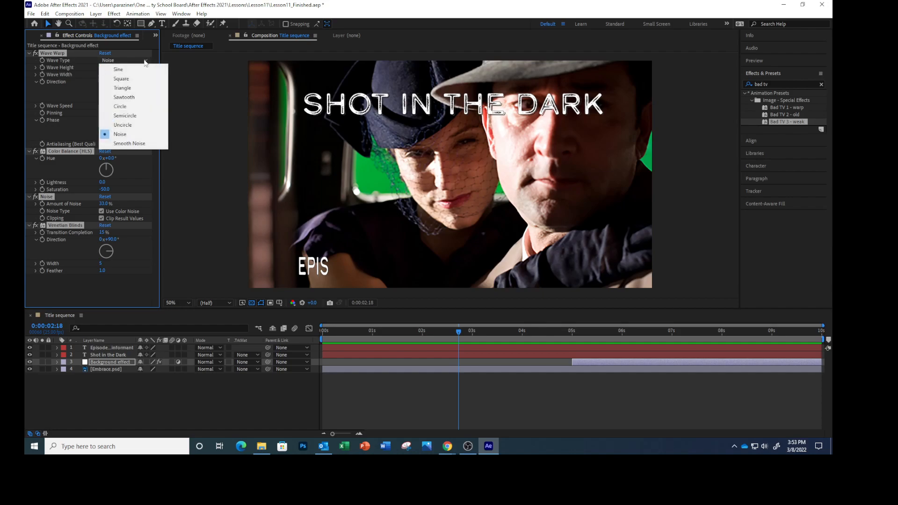
click(137, 144)
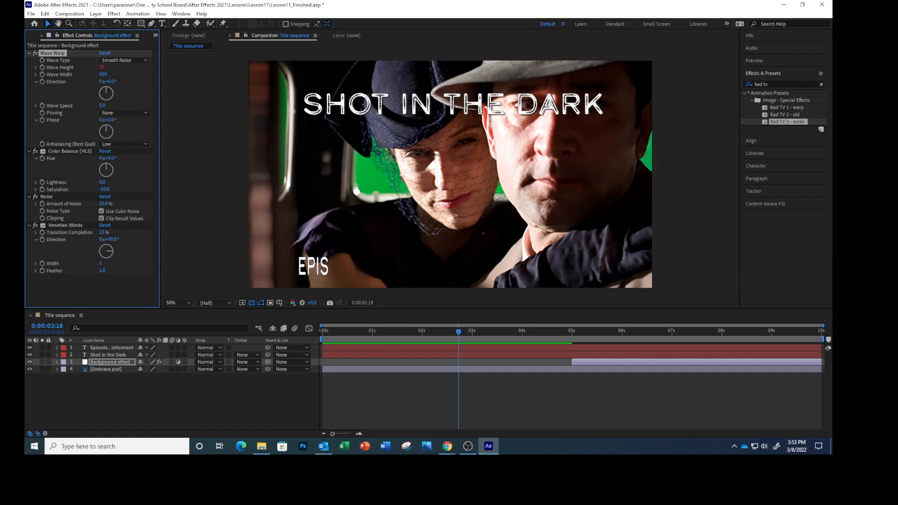
key(space)
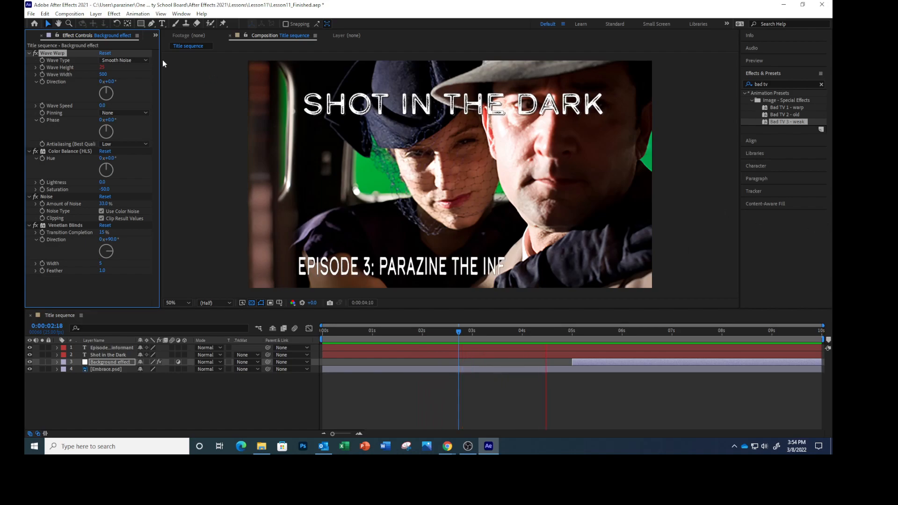
key(space)
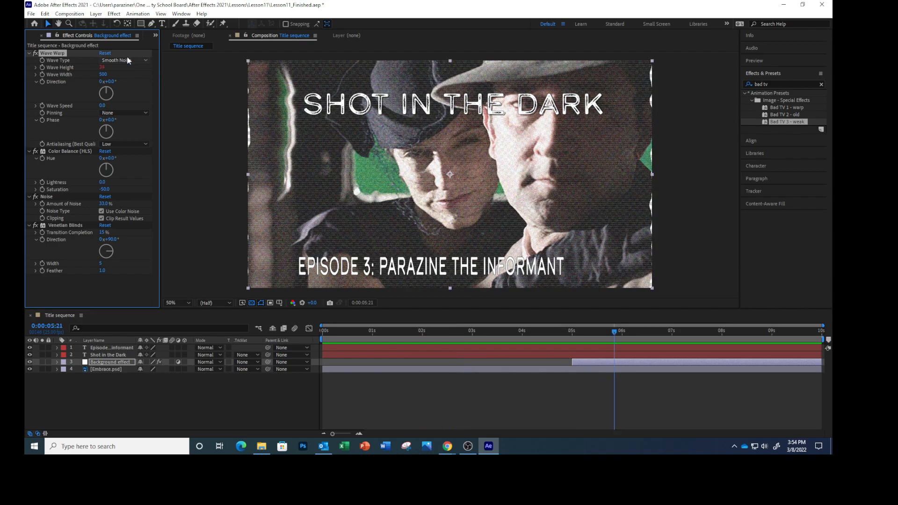
Step: Save the project under its existing name
click(31, 14)
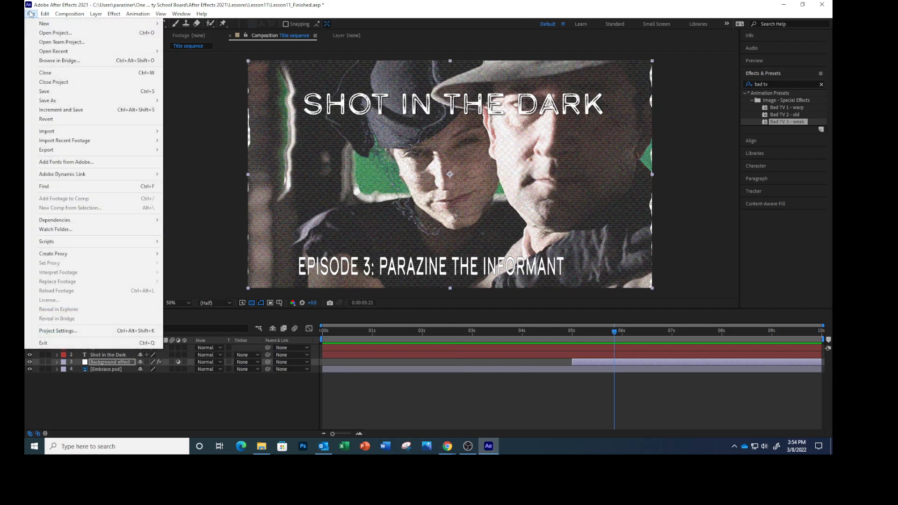
click(45, 91)
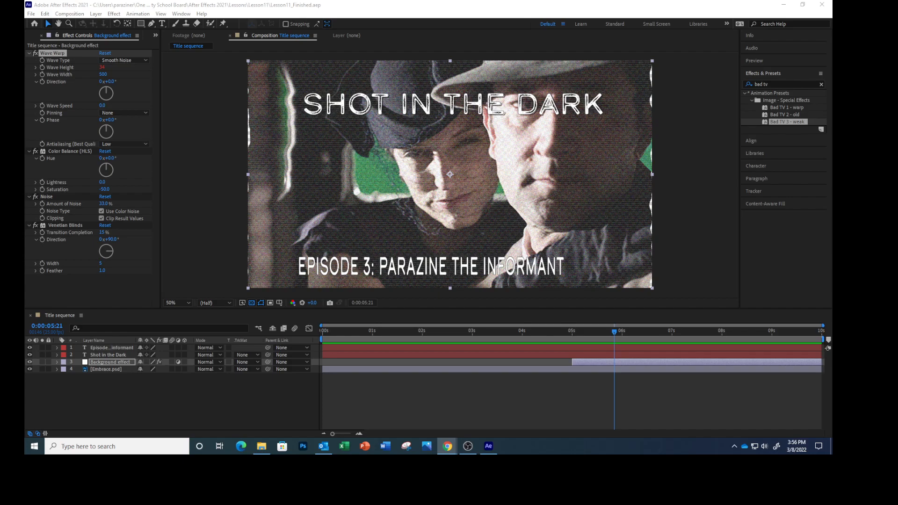
Step: Switch to the Essential Graphics workspace and set Title sequence as the primary composition
click(181, 14)
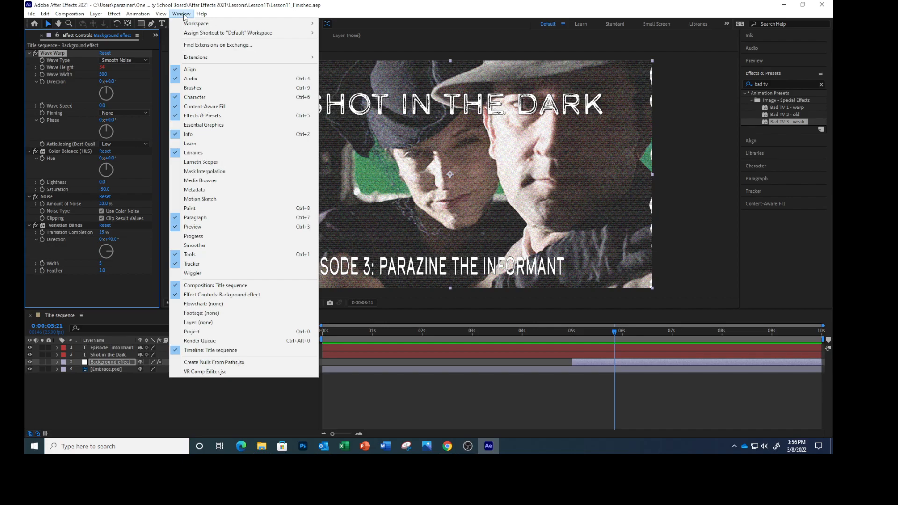
mouse_move(190, 24)
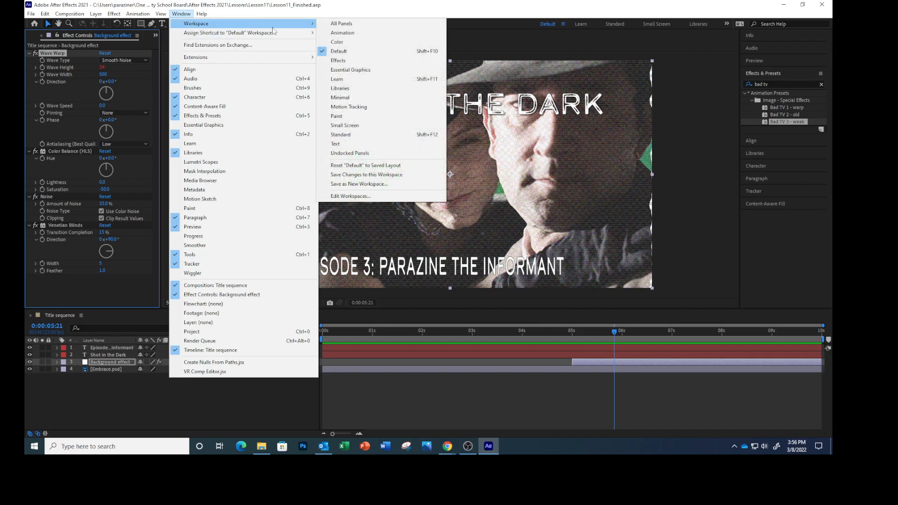
click(362, 71)
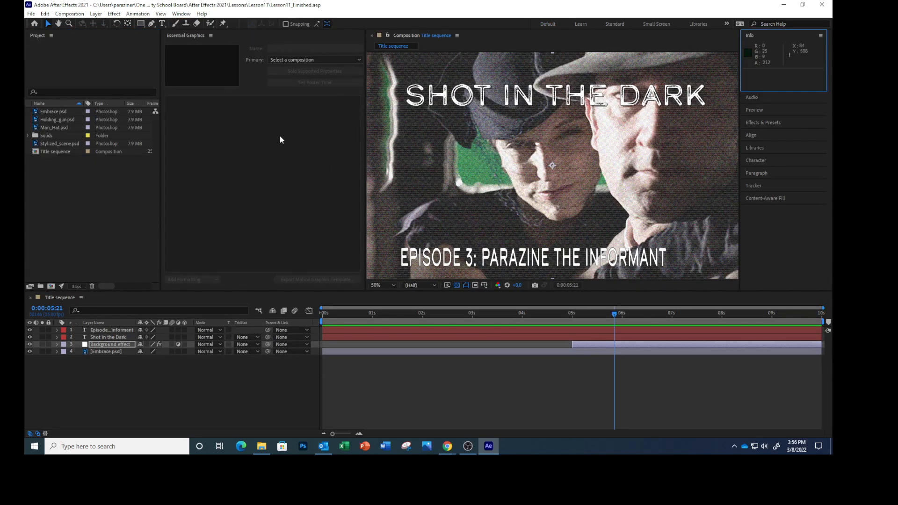
click(358, 59)
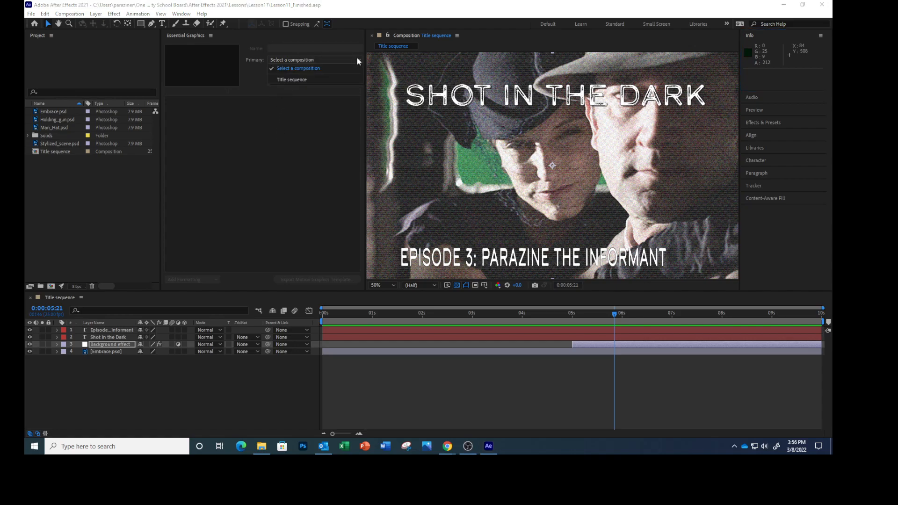
click(314, 80)
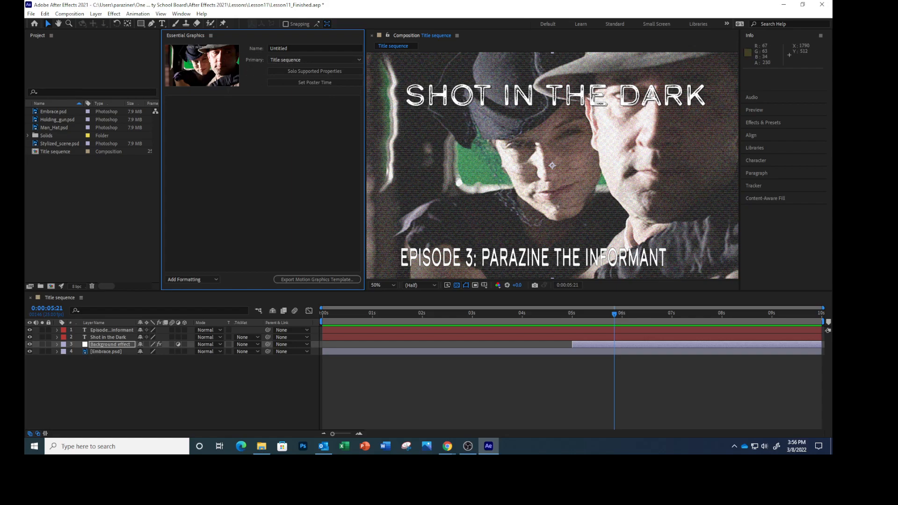
key(alt+Tab)
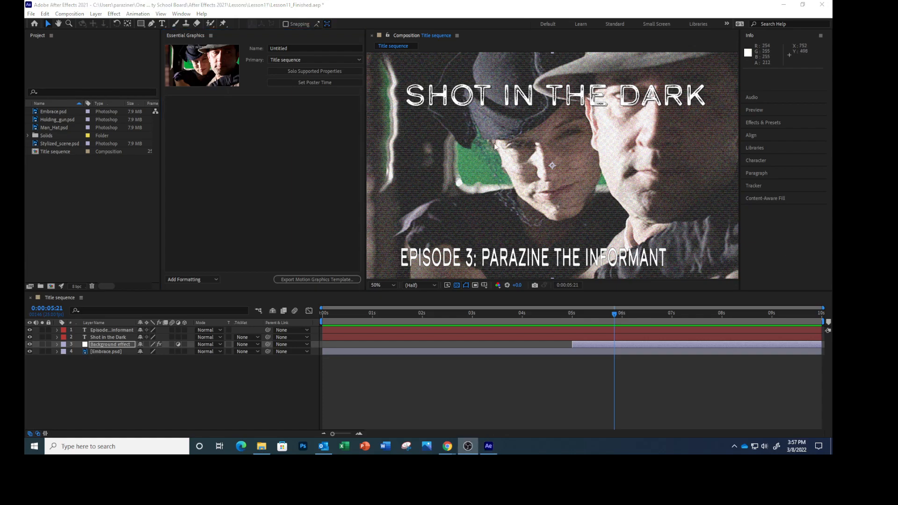
Step: Name the motion graphics template "Shot in the Dark sequence"
click(301, 48)
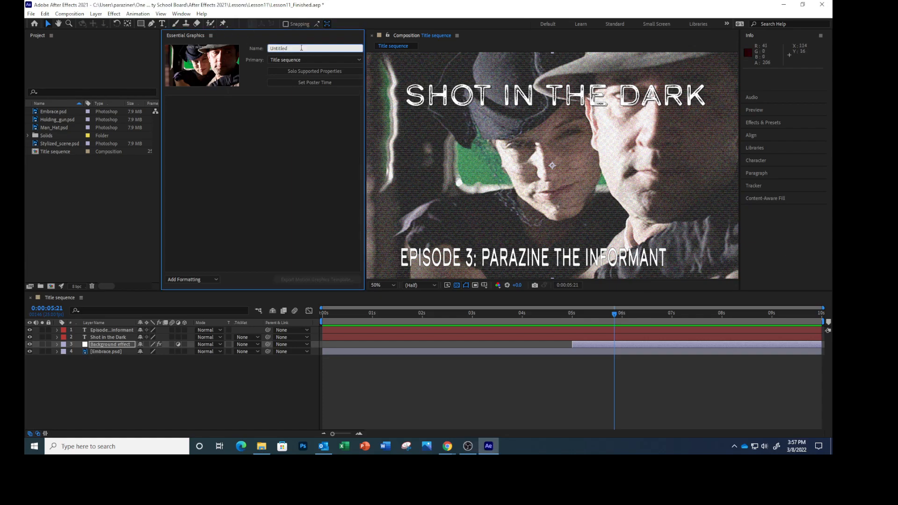
key(BackSpace)
key(BackSpace)
key(BackSpace)
key(BackSpace)
key(BackSpace)
key(BackSpace)
key(BackSpace)
text(Shot in the Dark sequence)
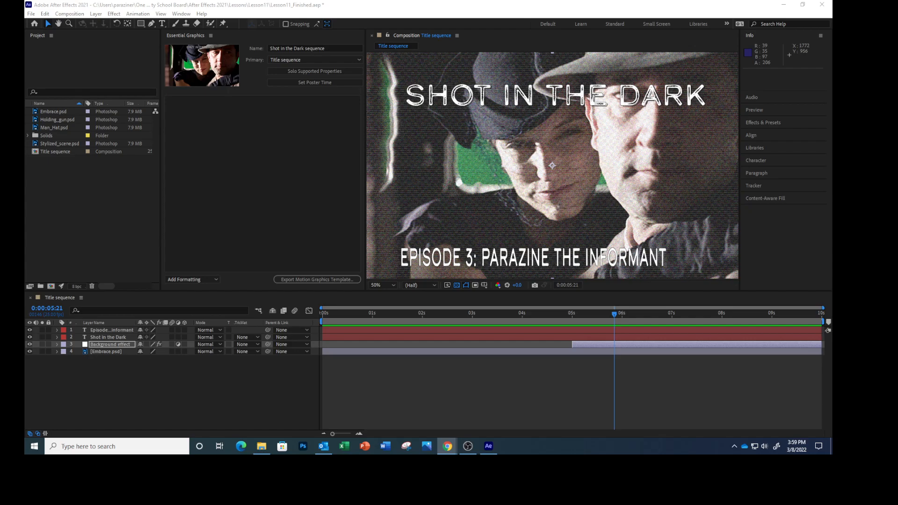
Step: Add the Source Text property of the episode text layer to the Essential Graphics template
click(72, 330)
click(57, 330)
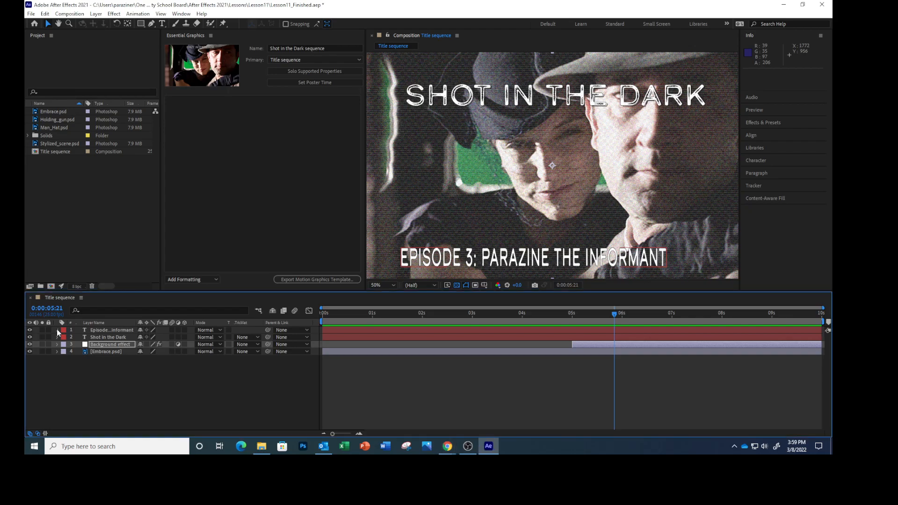
click(57, 330)
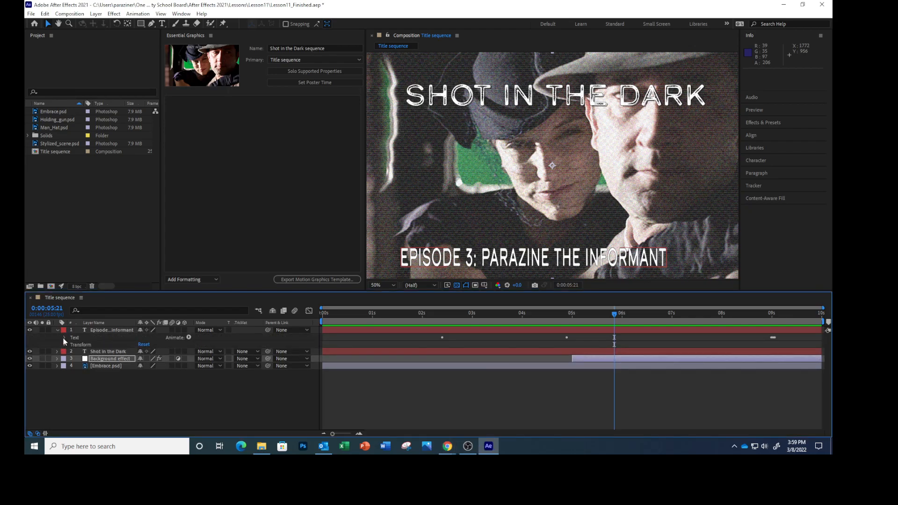
click(64, 337)
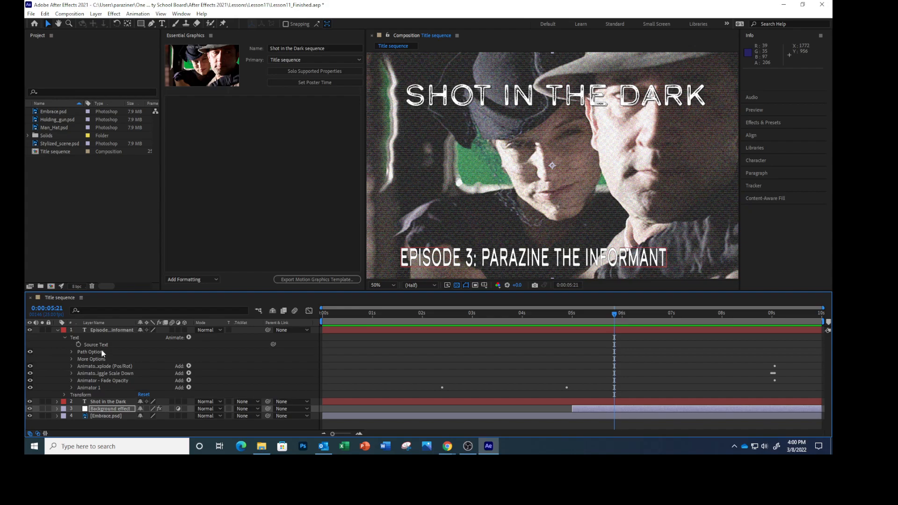
drag(97, 343, 243, 157)
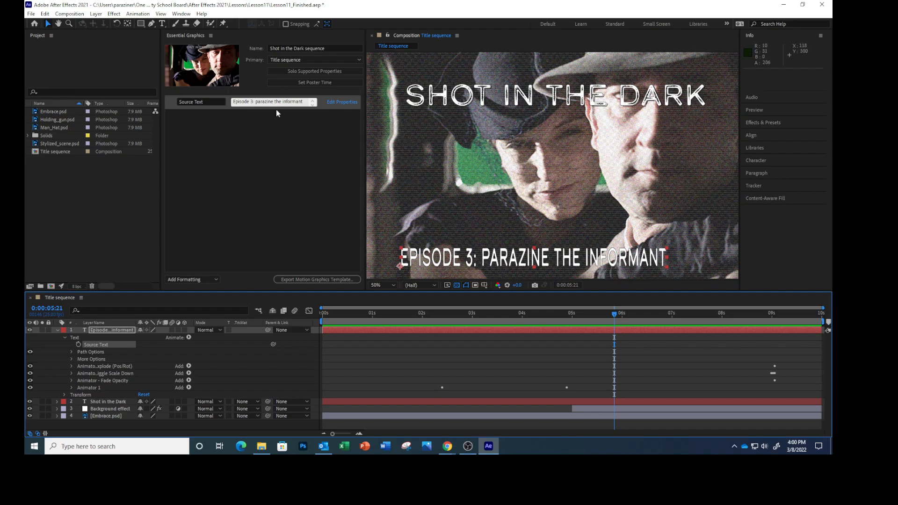
Step: Rename the template's Source Text property to "Episode title" and enable font size adjustment for it
click(201, 101)
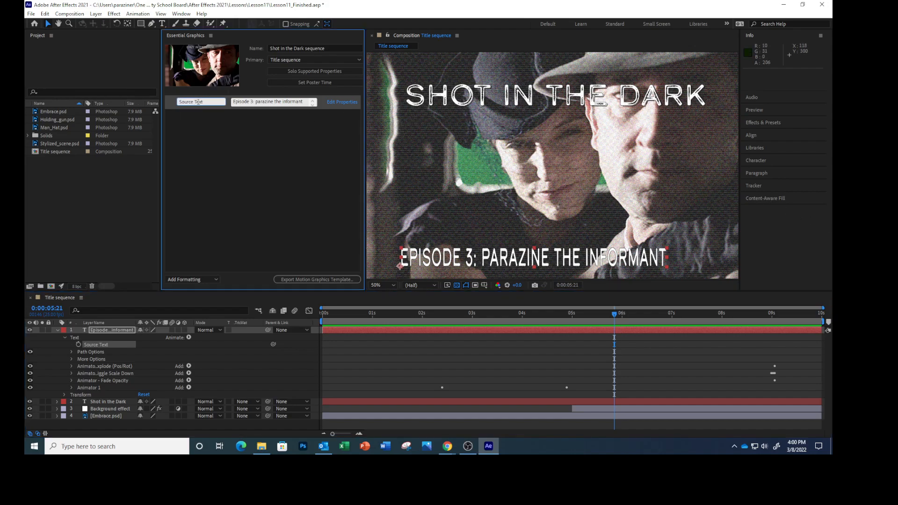
text(Episode title)
click(343, 104)
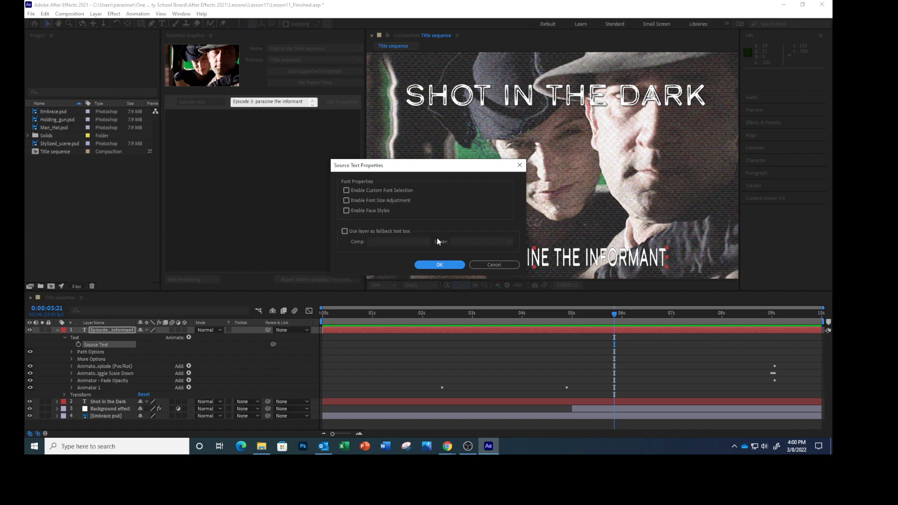
click(345, 201)
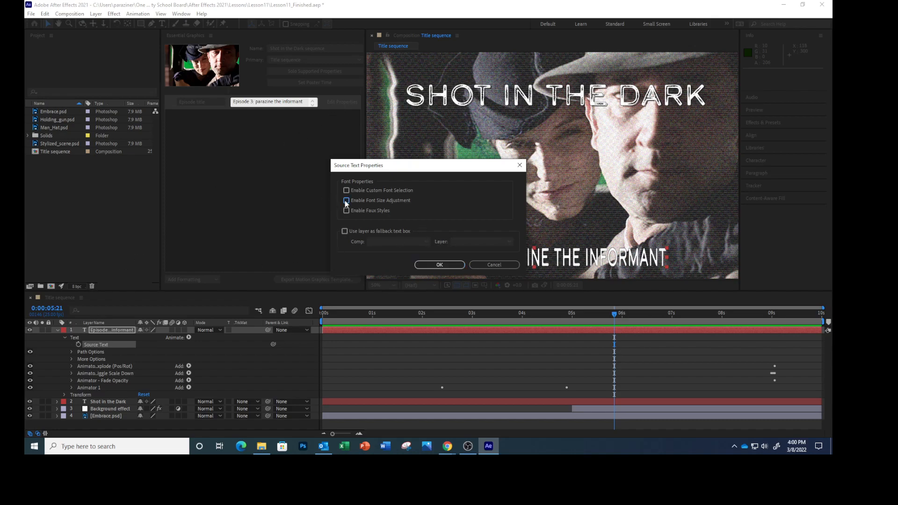
click(440, 265)
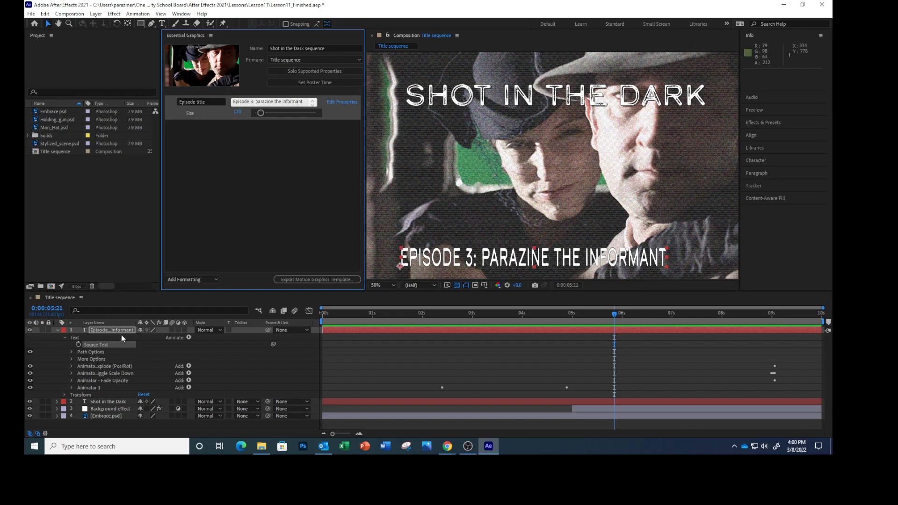
Step: Add the episode text layer's Position property to the Essential Graphics template
click(107, 331)
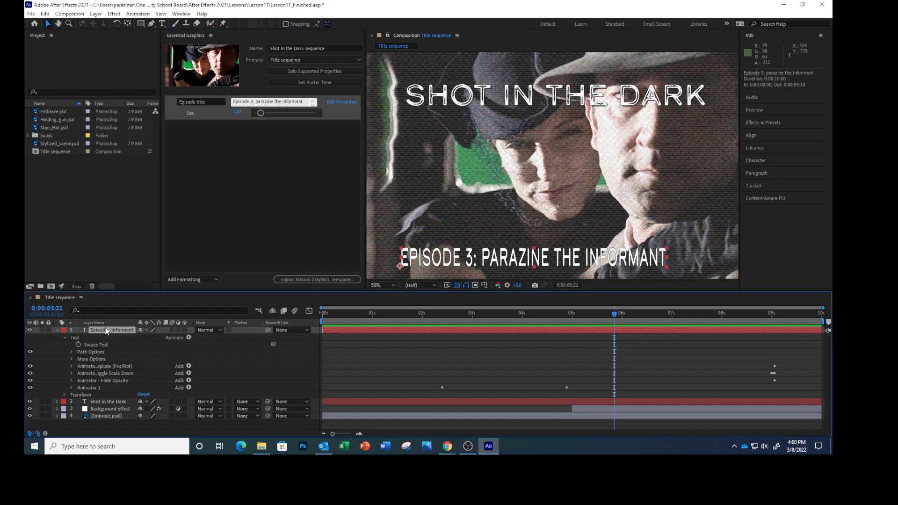
key(p)
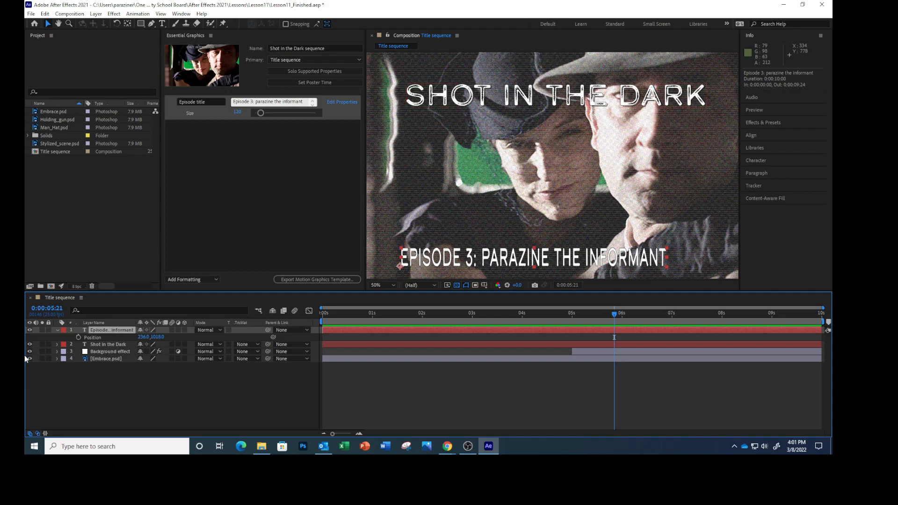
drag(93, 338, 225, 152)
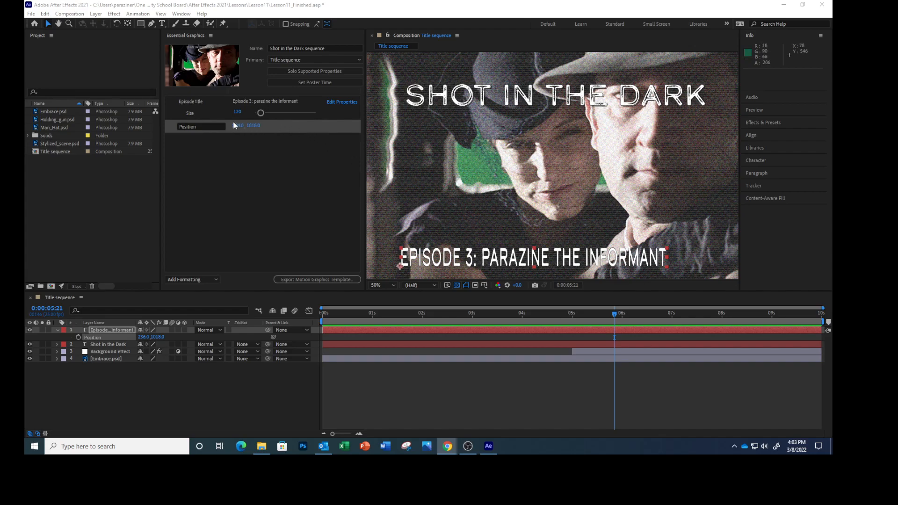
Step: Solo the supported properties of the Title sequence composition and collapse the episode title and Shot in the Dark text layers
click(313, 71)
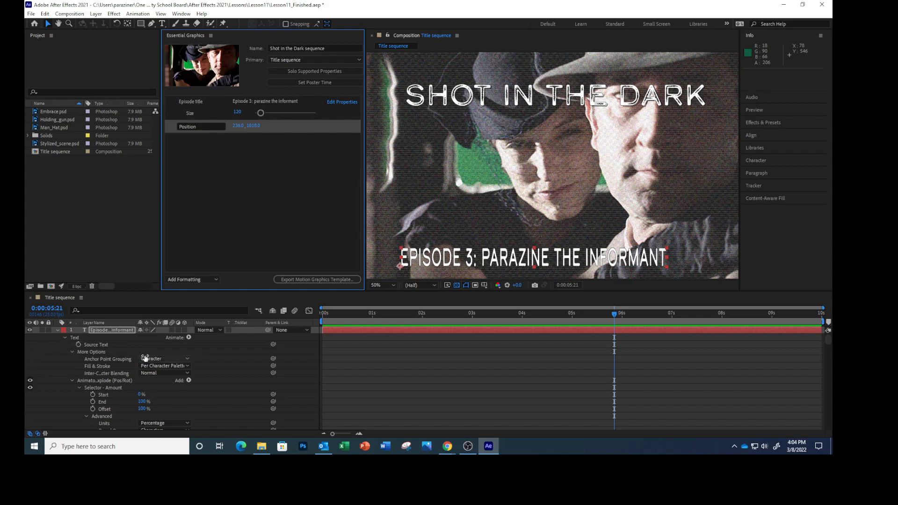
click(56, 330)
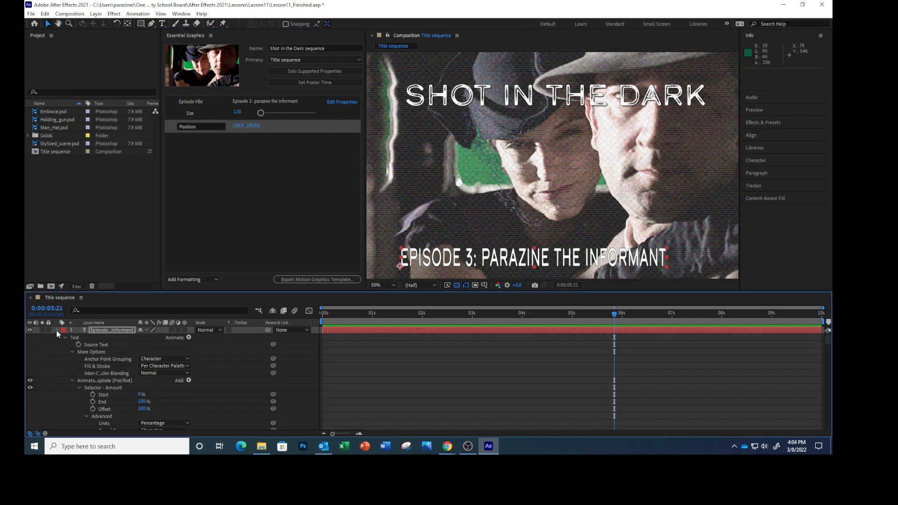
click(57, 338)
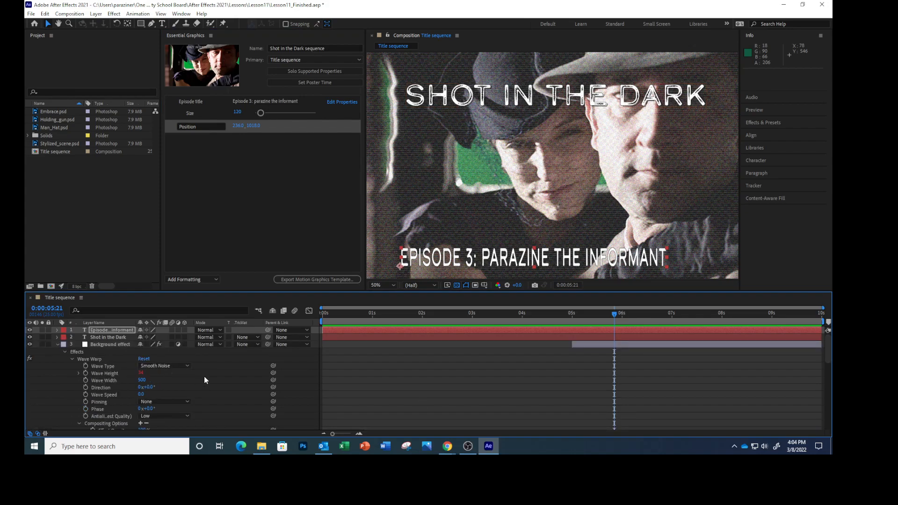
Step: Add the Background effect layer's Color Balance (HLS) Lightness and Saturation and its Noise effect's Amount of Noise to the template
scroll(204, 379, down, 1)
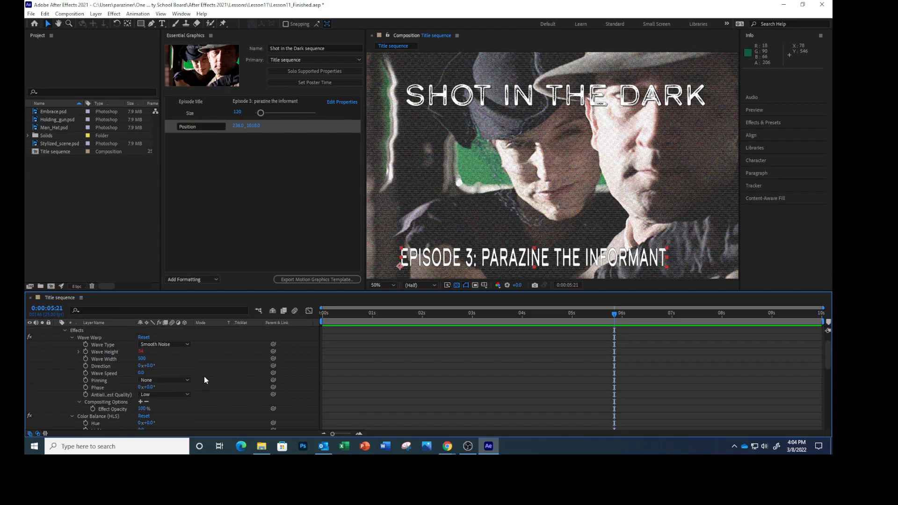
scroll(204, 377, down, 3)
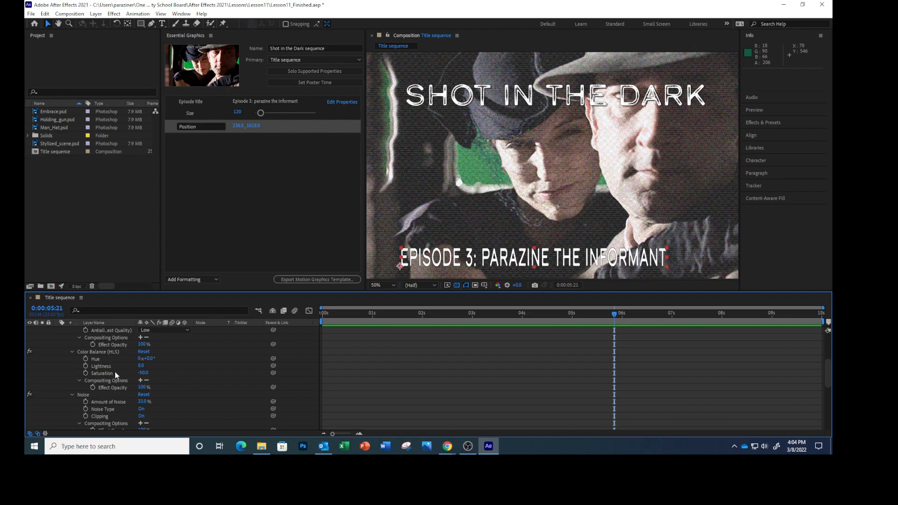
drag(102, 367, 224, 186)
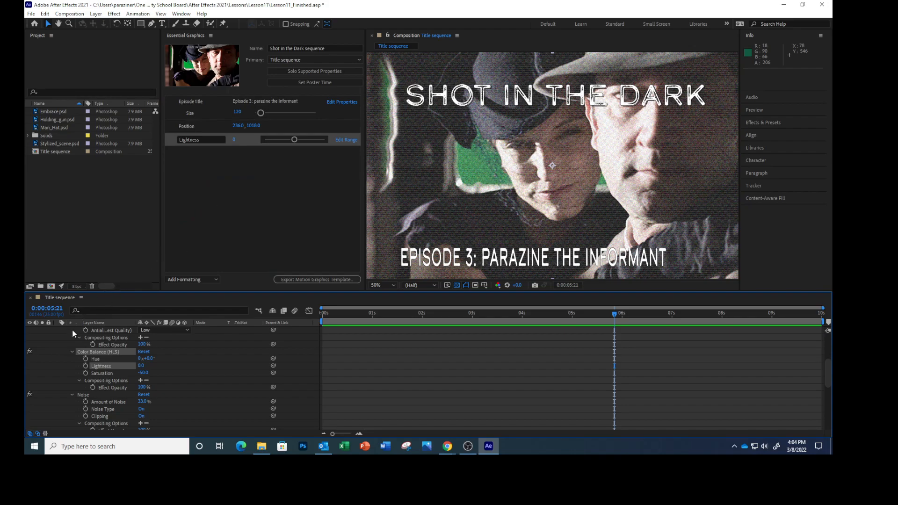
drag(103, 359, 202, 196)
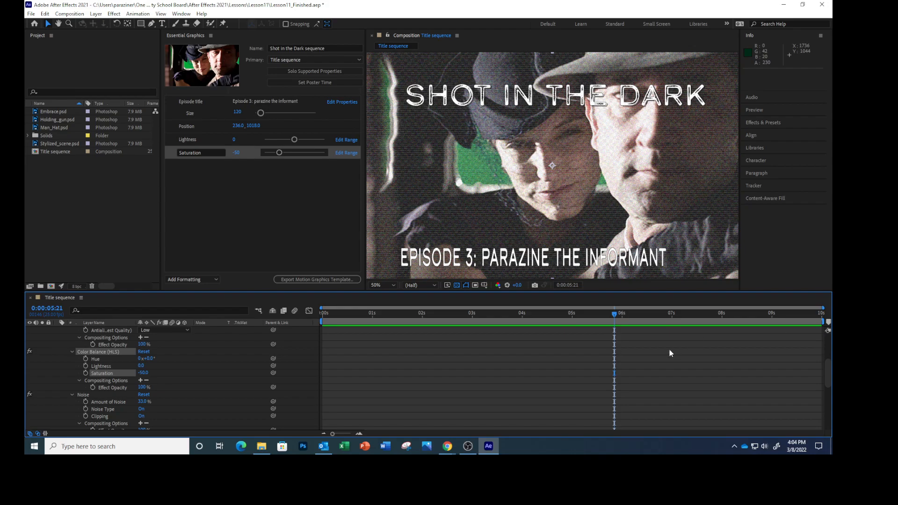
scroll(206, 375, down, 3)
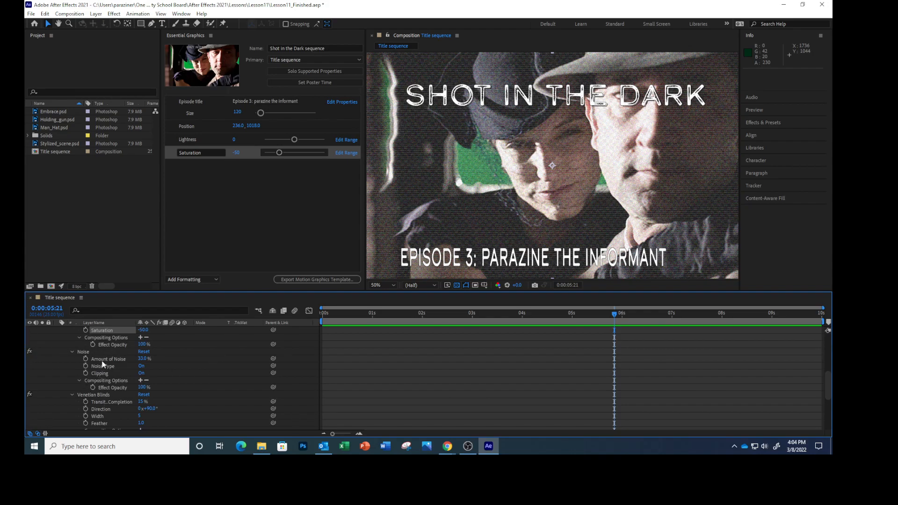
drag(104, 359, 224, 206)
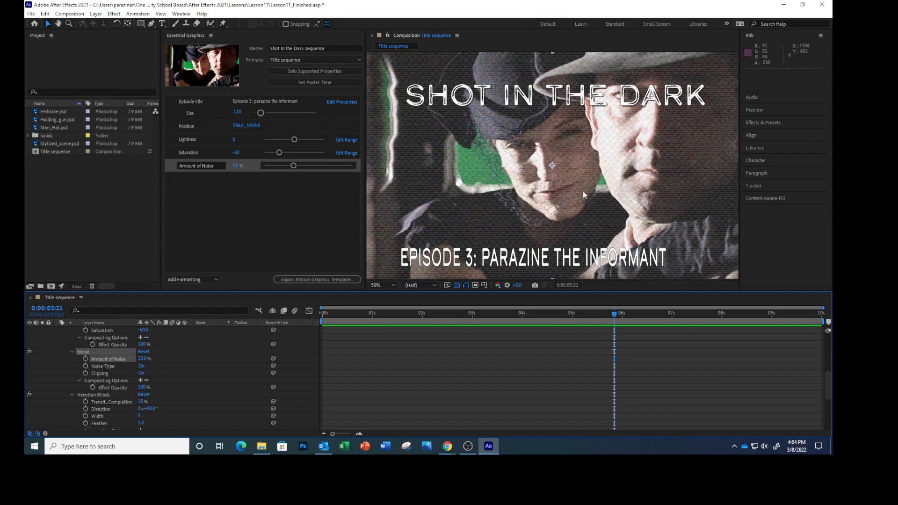
Step: Try adjusting the template's Lightness slider and undo the change
mouse_move(296, 139)
mouse_down()
mouse_move(315, 139)
mouse_move(278, 135)
mouse_move(296, 140)
mouse_up()
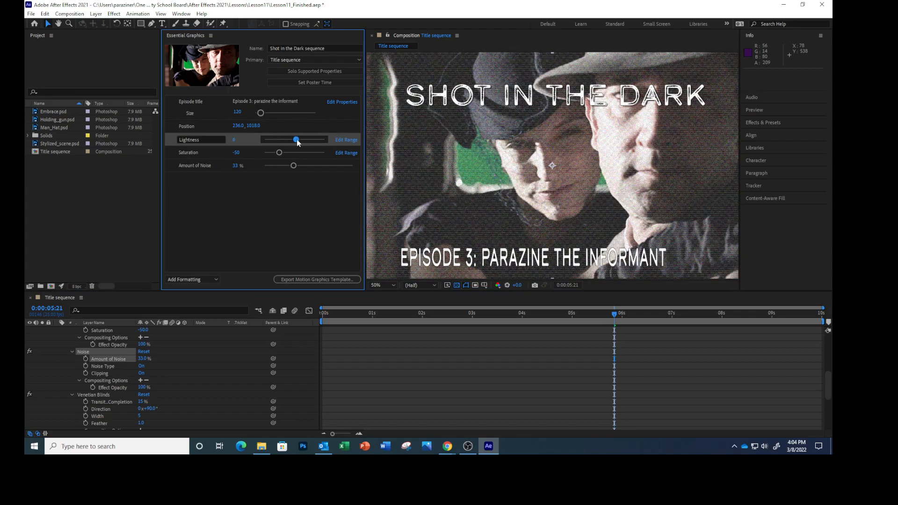
key(ctrl+z)
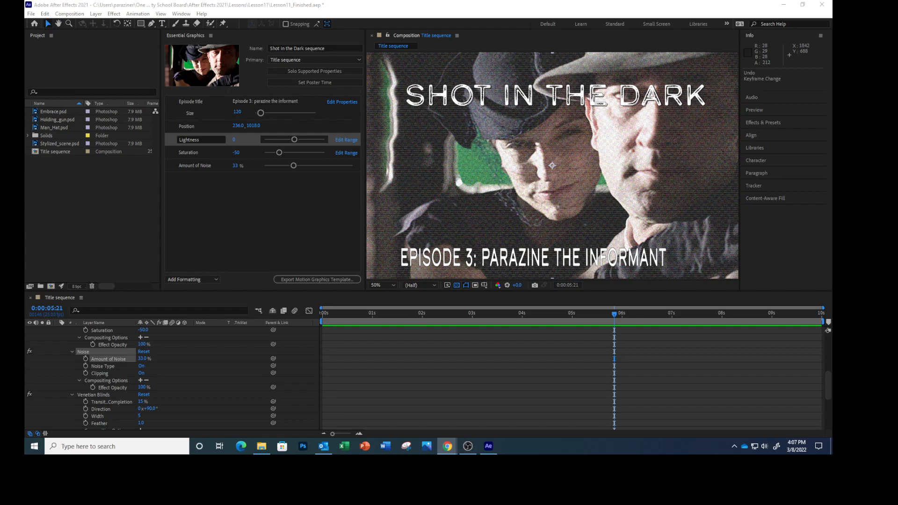
Step: Add a group named "Episode Title" to the Essential Graphics template
click(217, 279)
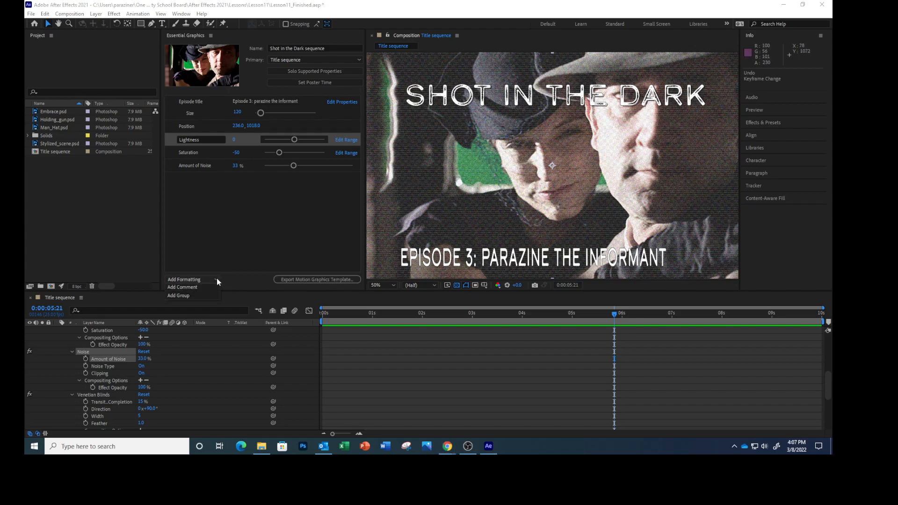
click(197, 295)
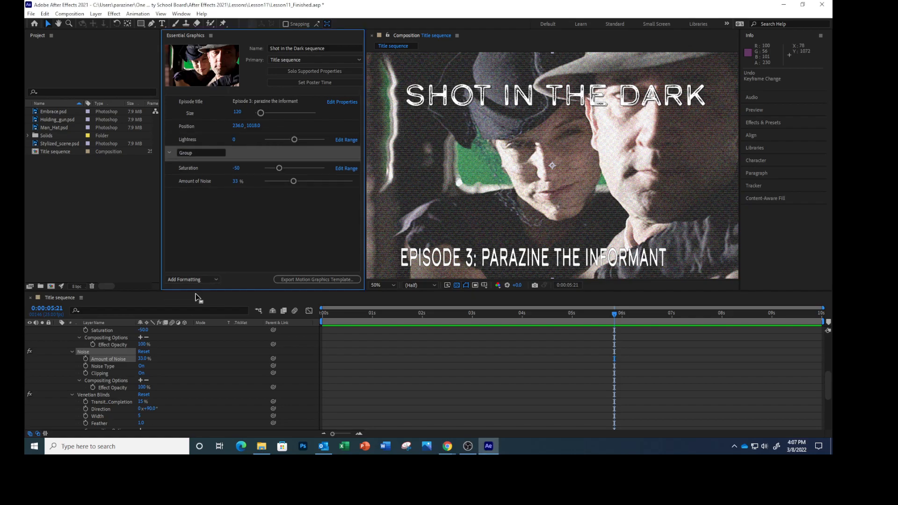
double_click(197, 155)
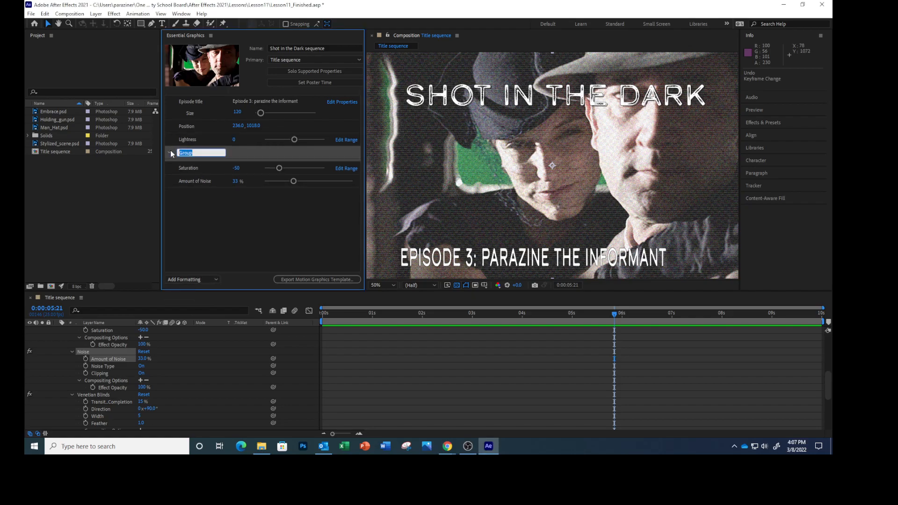
text(Ed)
text(isode Title)
click(248, 237)
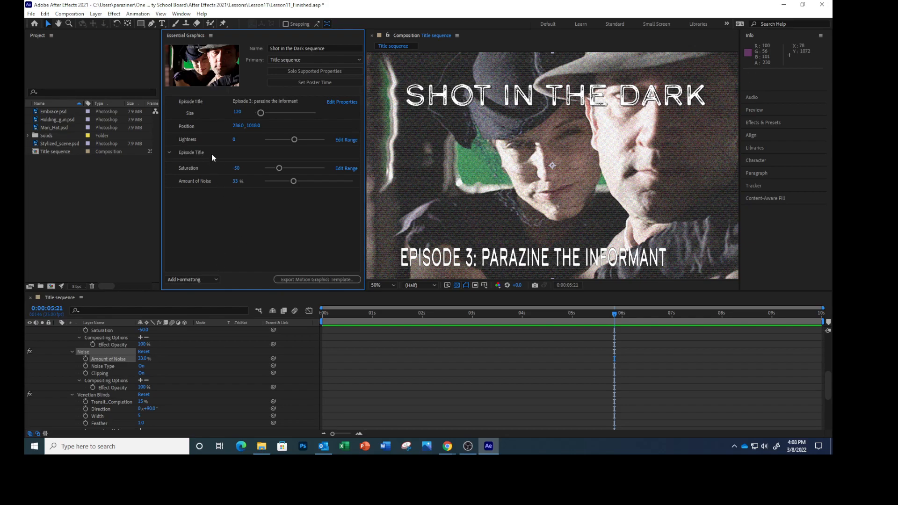
Step: Move the Episode title text property and the Position property into the Episode Title group
drag(198, 100, 201, 157)
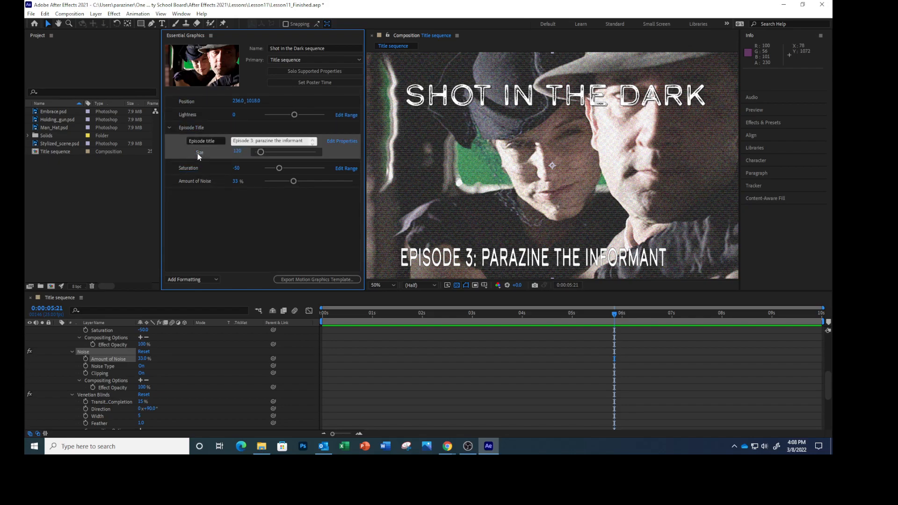
drag(188, 103, 194, 134)
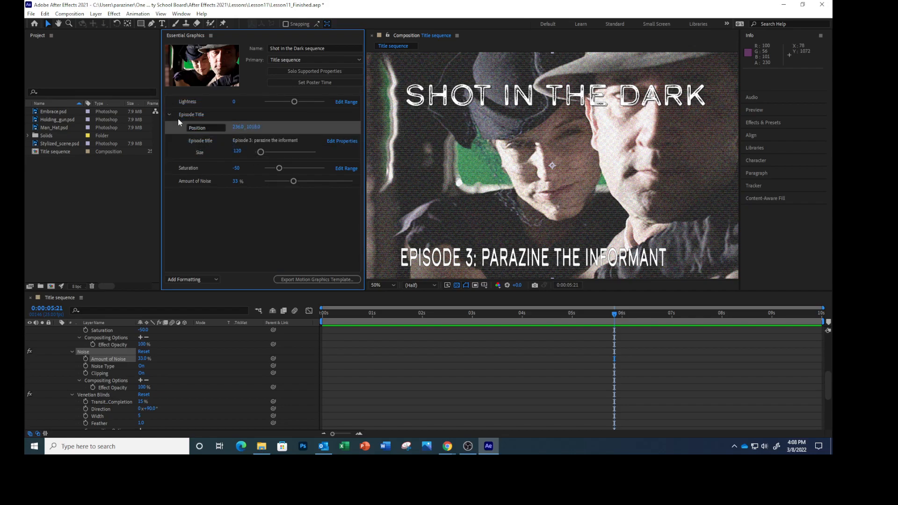
click(256, 221)
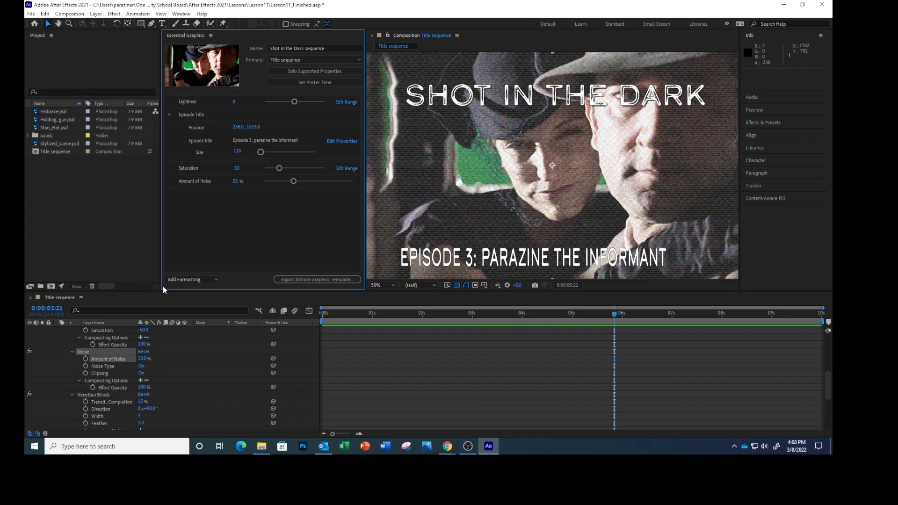
Step: Add a second group named "Background effect" to the Essential Graphics template
click(216, 279)
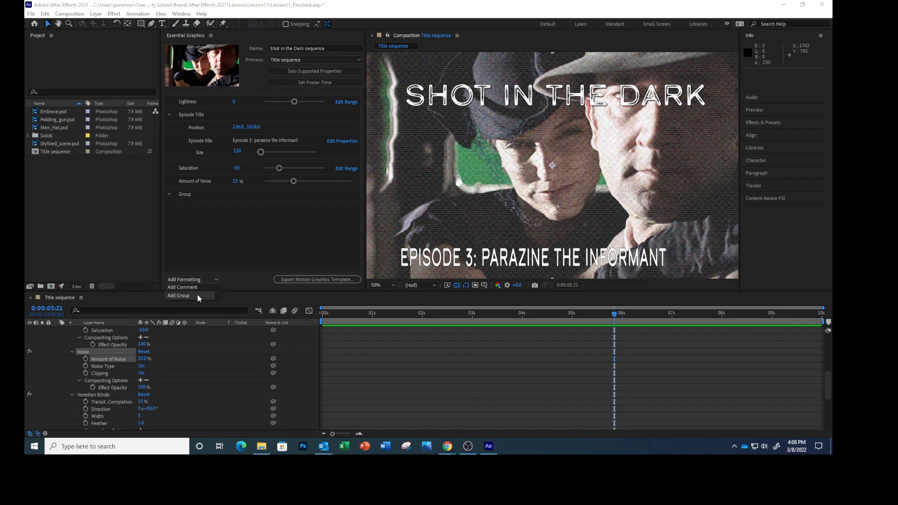
click(197, 295)
click(201, 194)
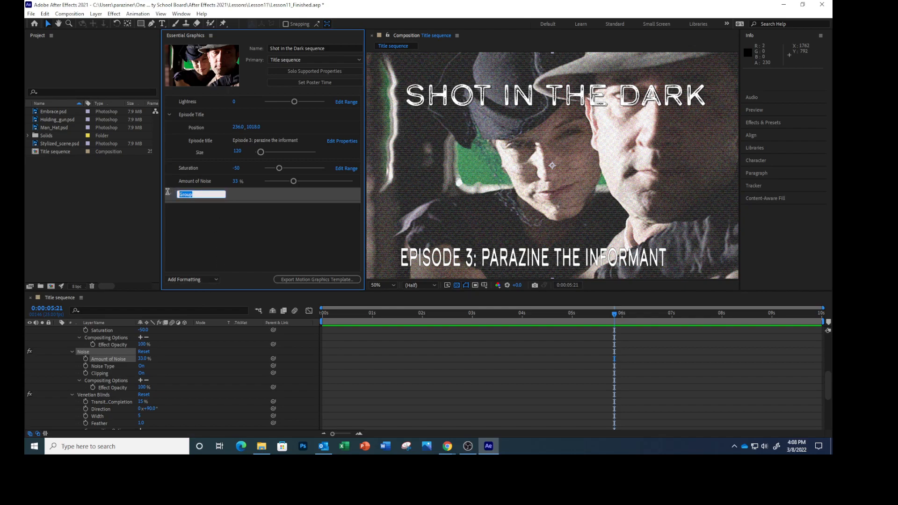
text(Background effect)
key(Return)
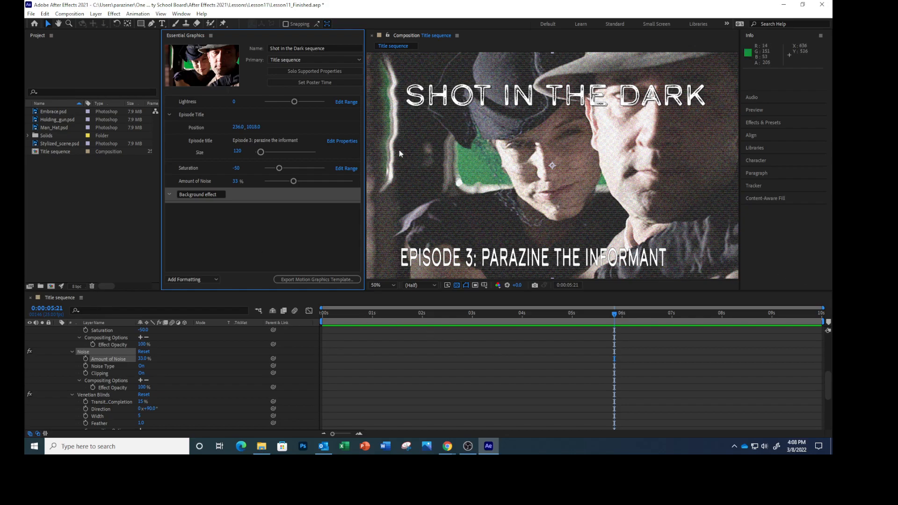
Step: Move the Lightness, Saturation and Amount of Noise properties into the Background effect group
drag(196, 102, 197, 201)
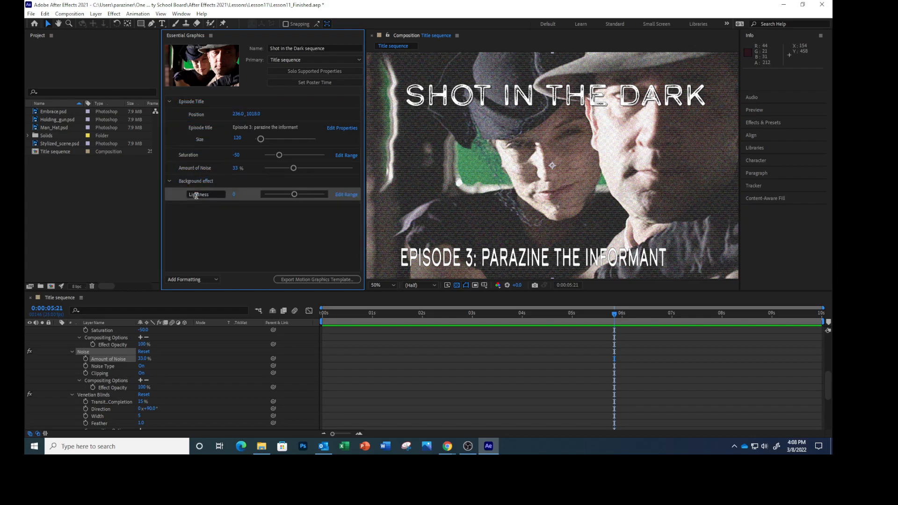
drag(195, 158, 204, 191)
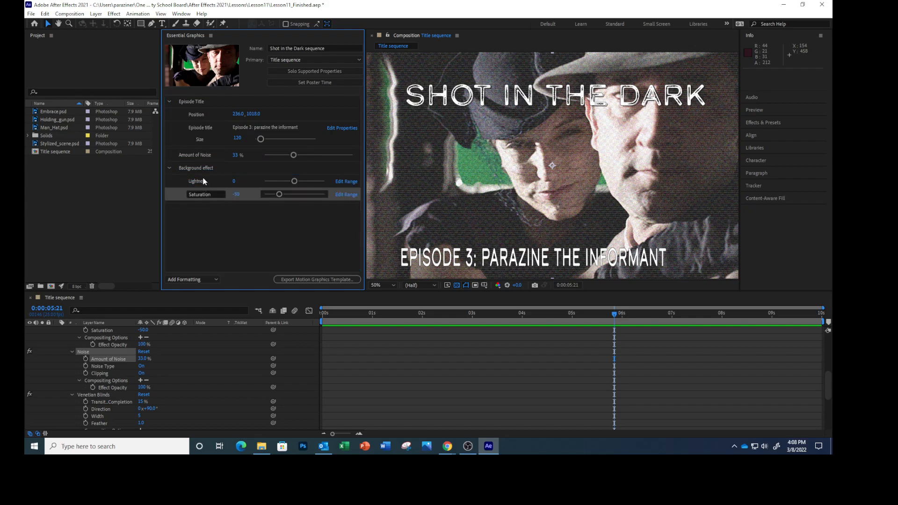
drag(194, 156, 197, 198)
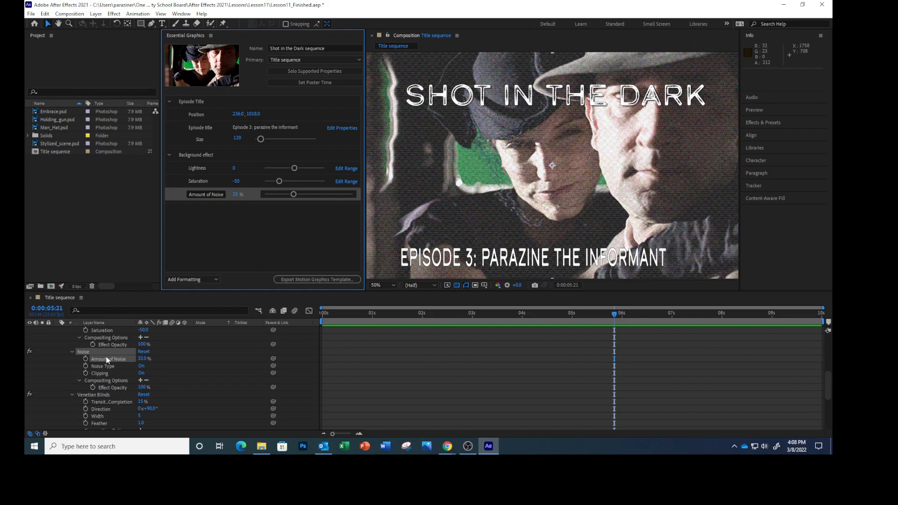
Step: Collapse the Background effect and Embrace.psd layers in the timeline and save the project
scroll(91, 346, up, 6)
click(57, 345)
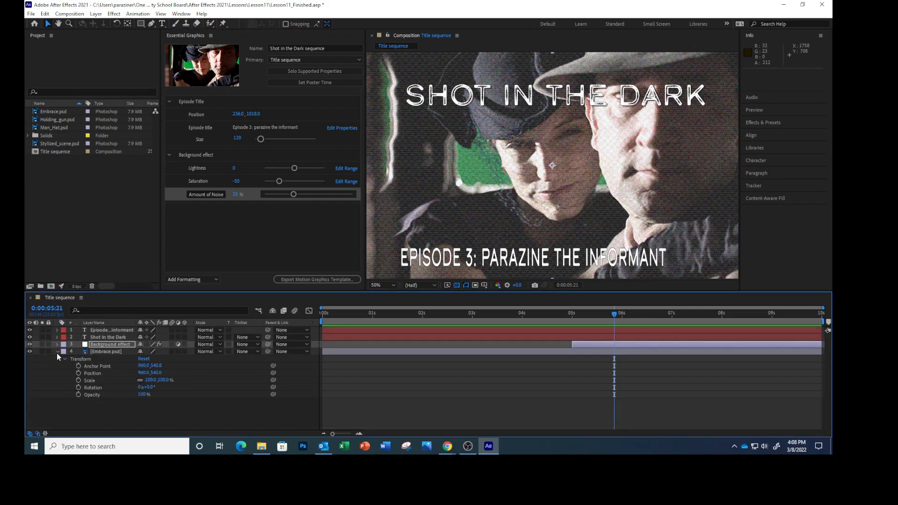
click(57, 351)
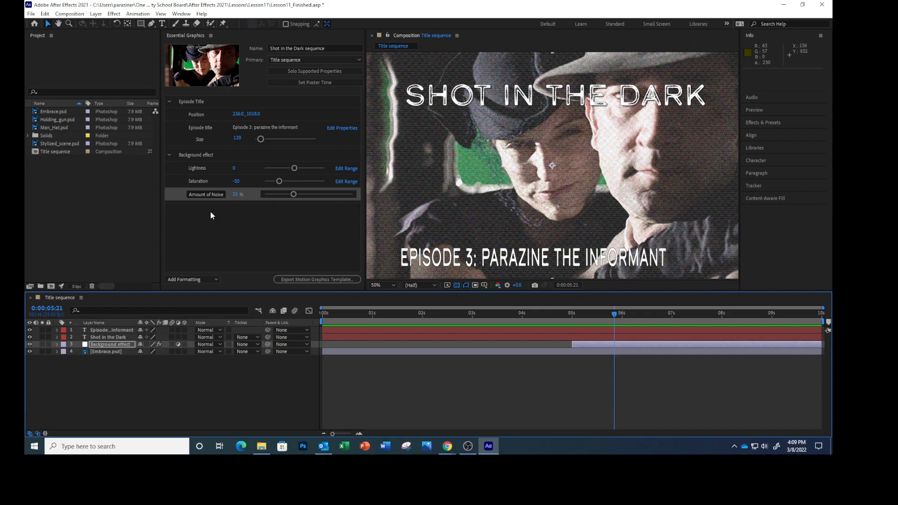
click(217, 234)
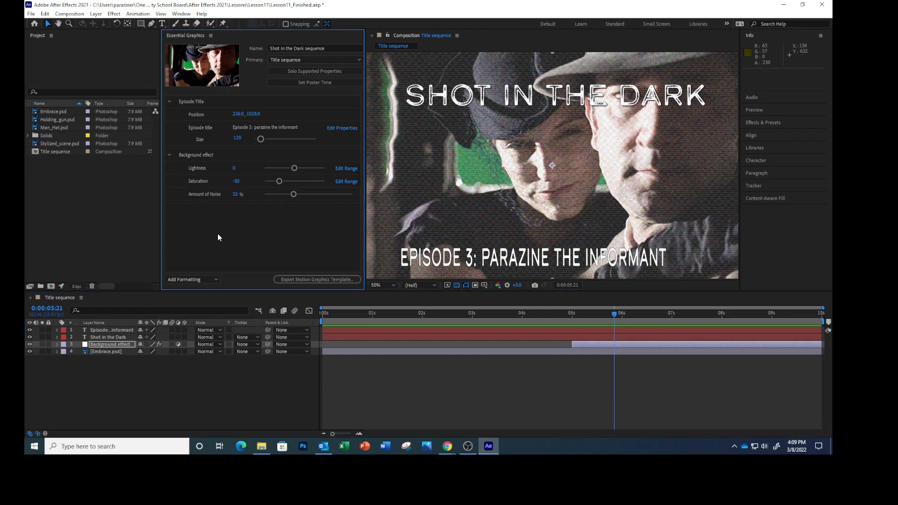
click(31, 14)
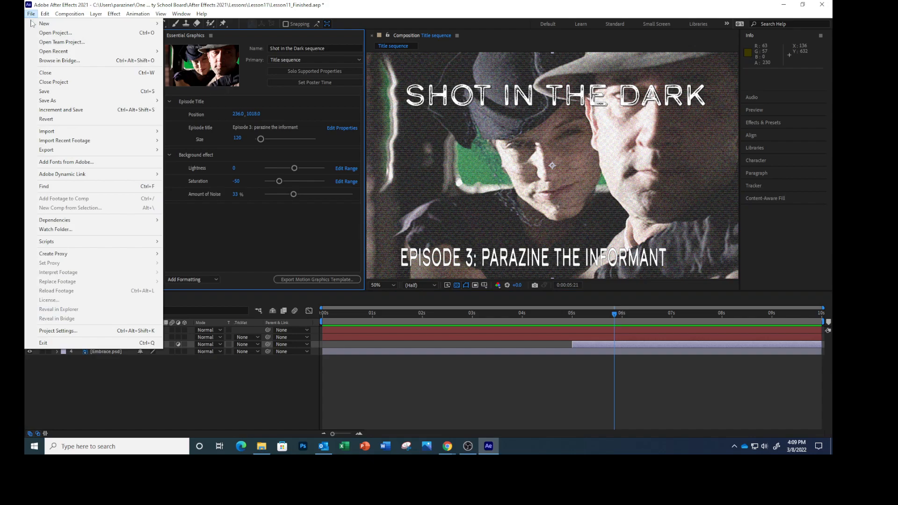
click(40, 94)
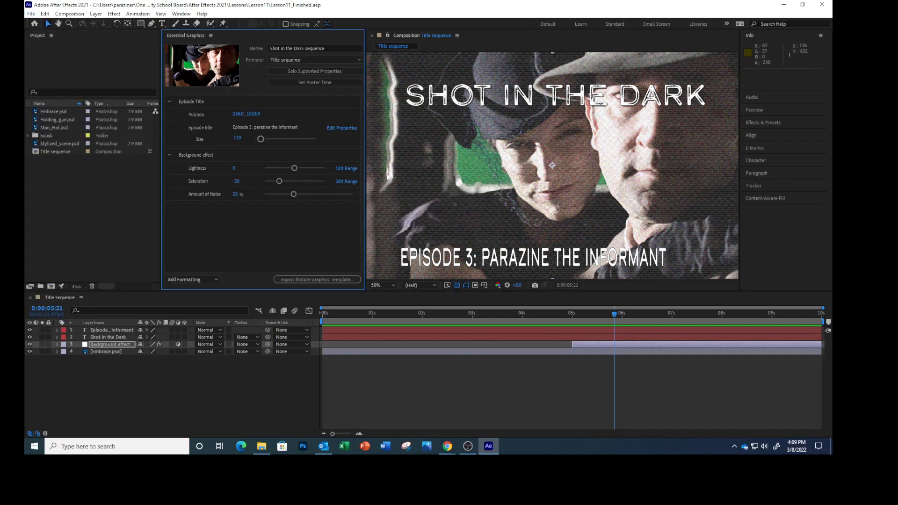